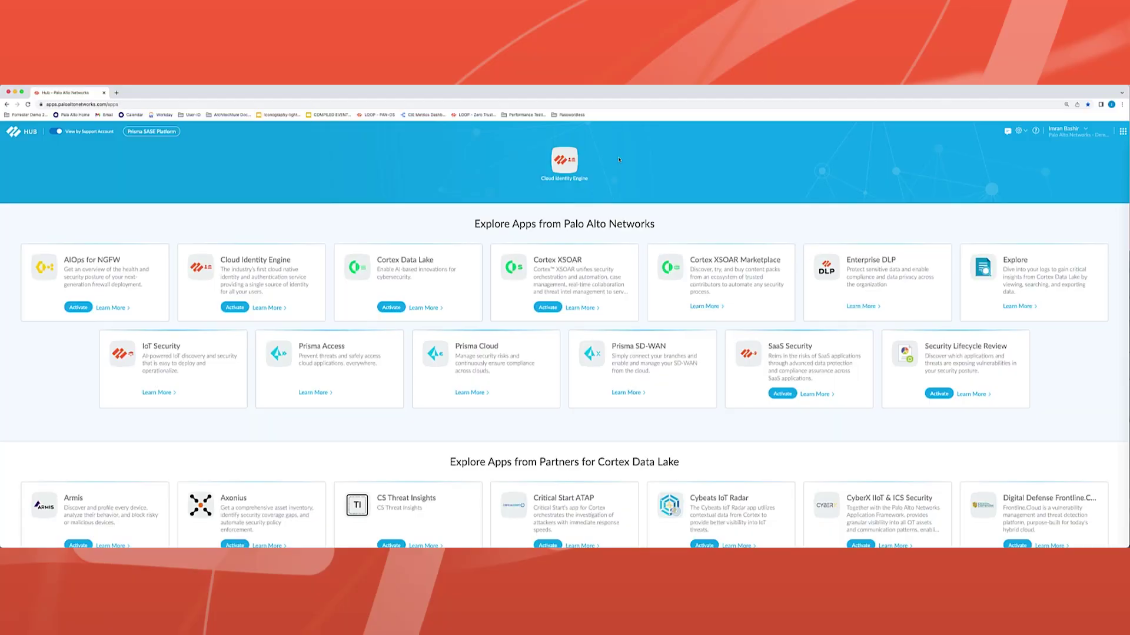
In Cloud Identity Engine, start an Okta cloud directory with domain panw-zt.oktapreview.com.
click(564, 164)
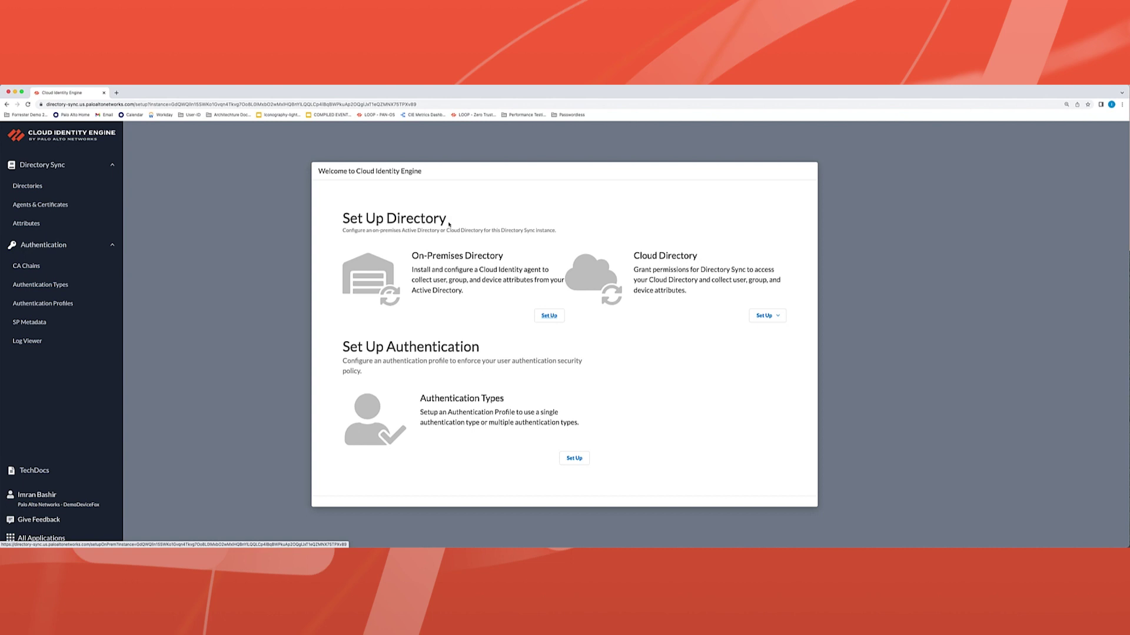
click(765, 316)
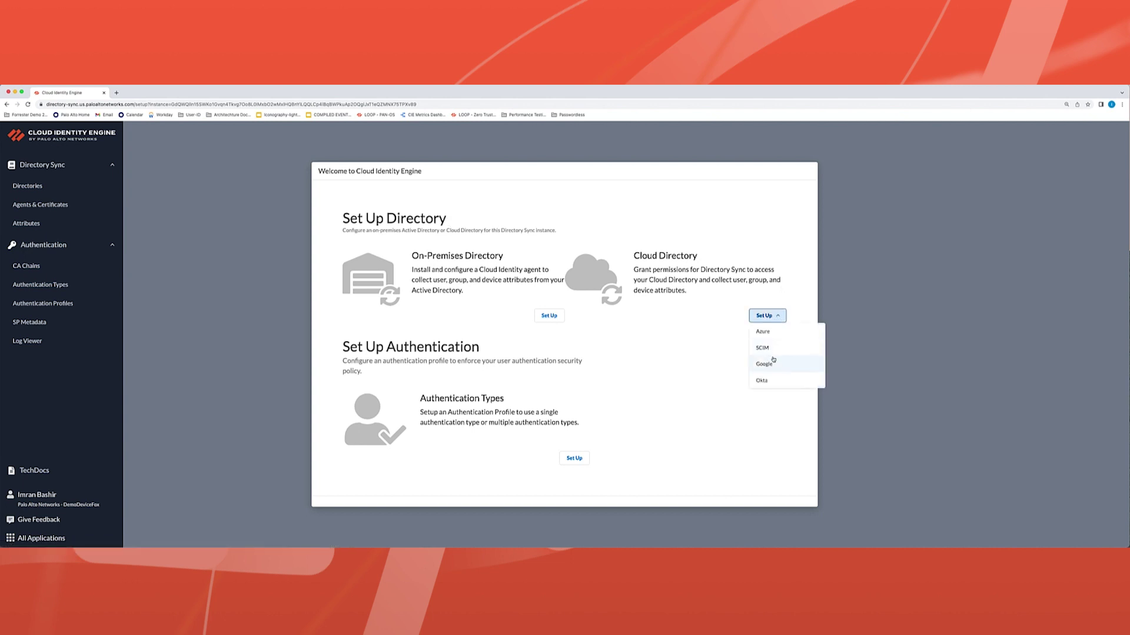
click(770, 381)
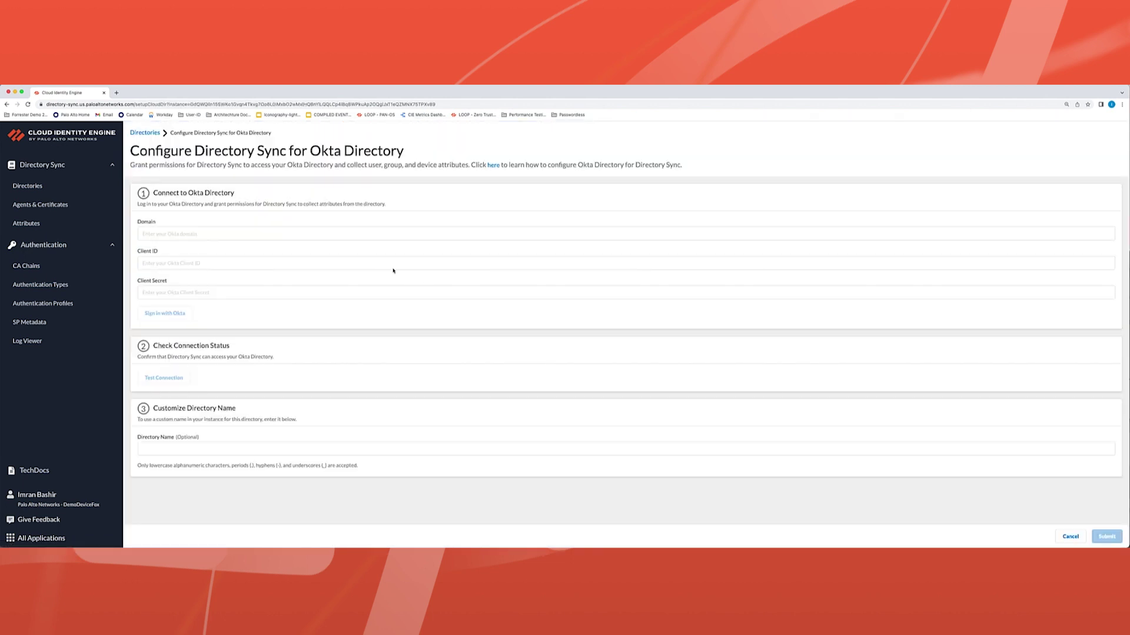
click(185, 234)
key(Down)
key(Return)
Paste the Okta app's client ID and client secret, then sign in with Okta to grant access.
click(143, 265)
key(super+v)
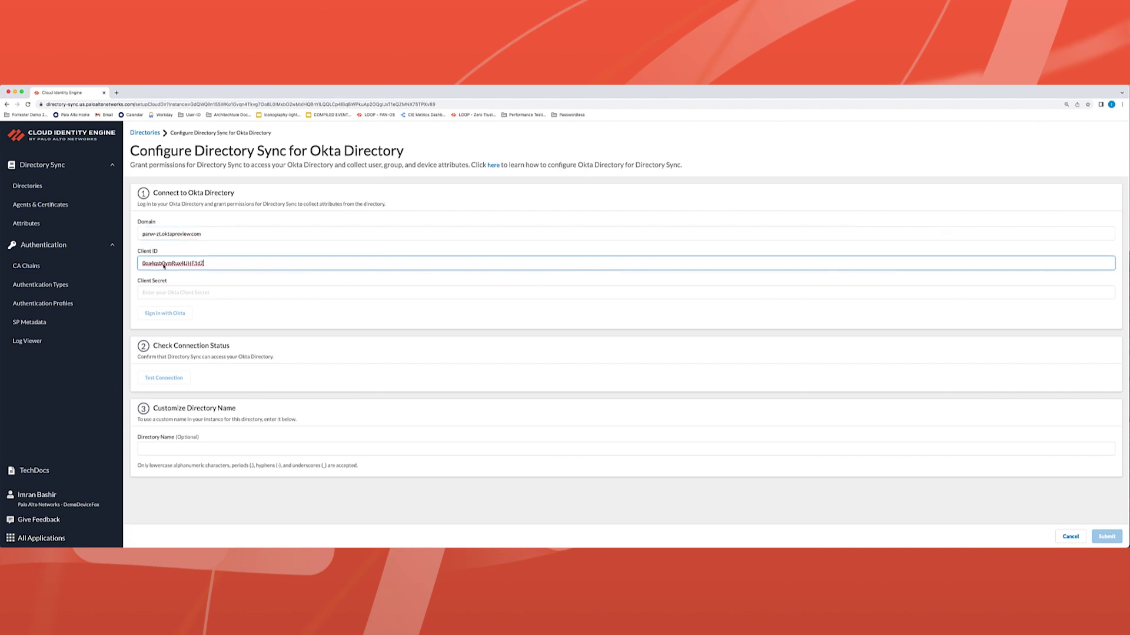
click(147, 293)
key(super+v)
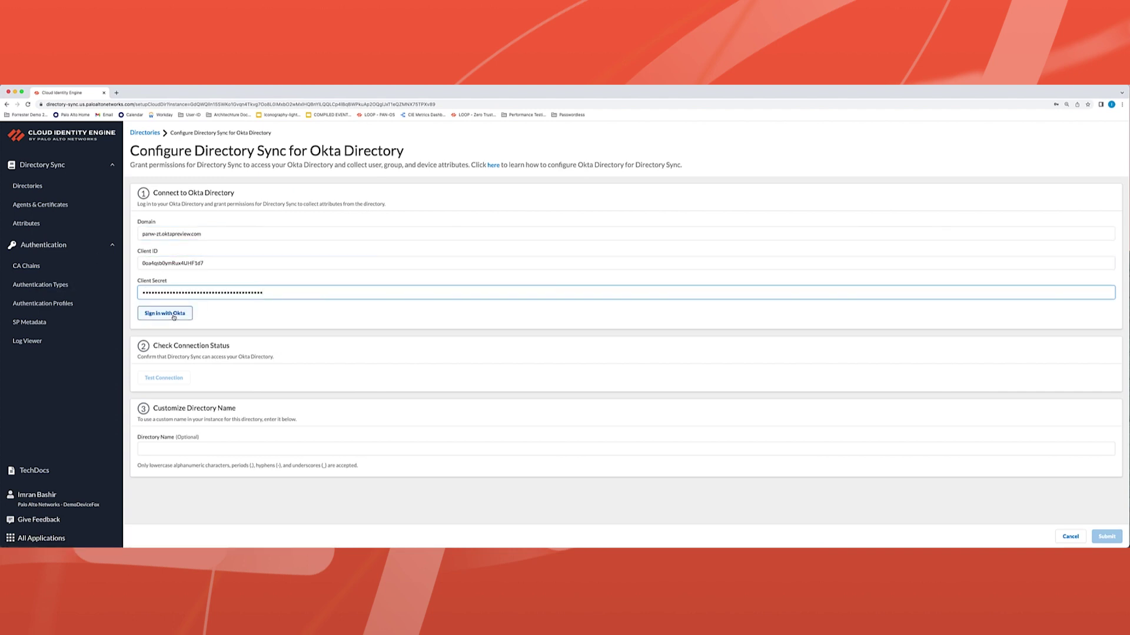
click(173, 316)
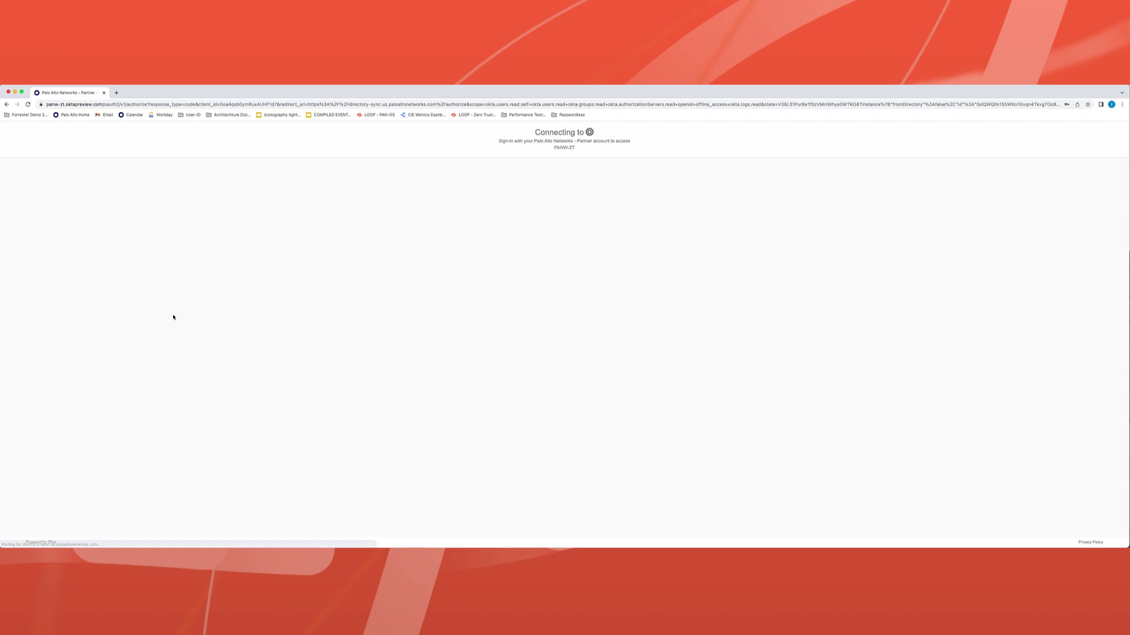
click(569, 344)
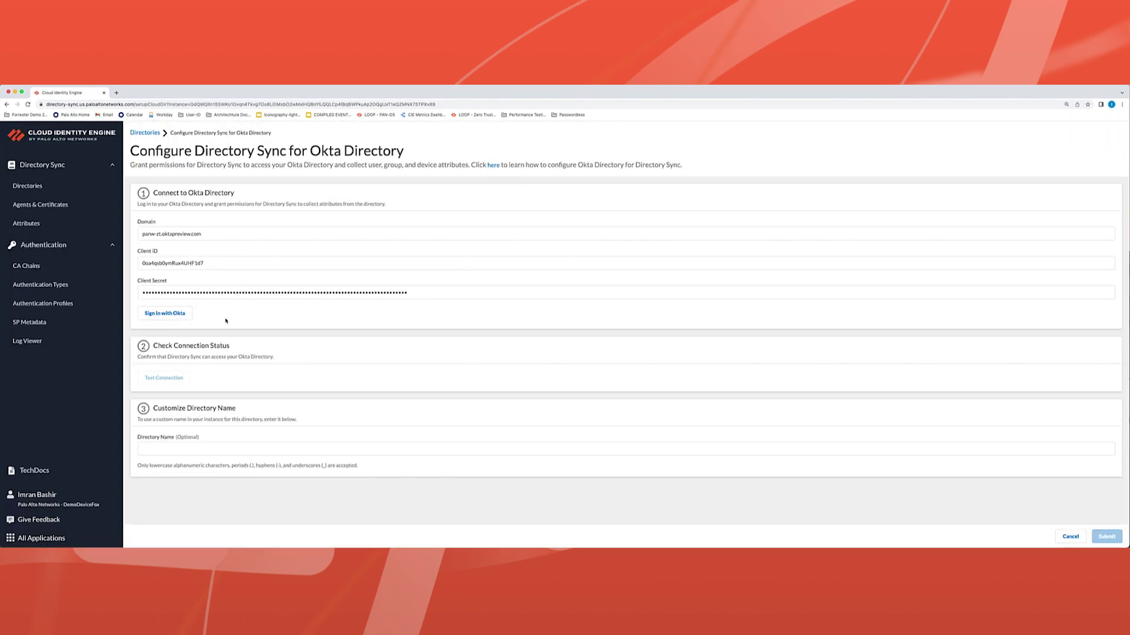
Test the connection, submit the Okta directory, and view its synced users.
click(178, 396)
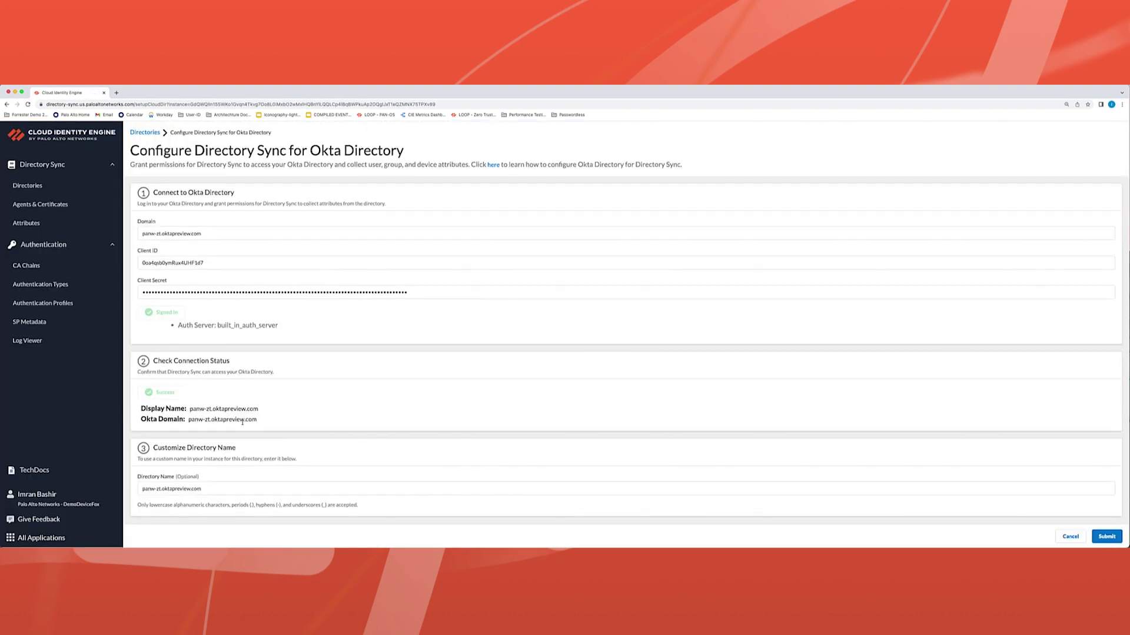
click(215, 491)
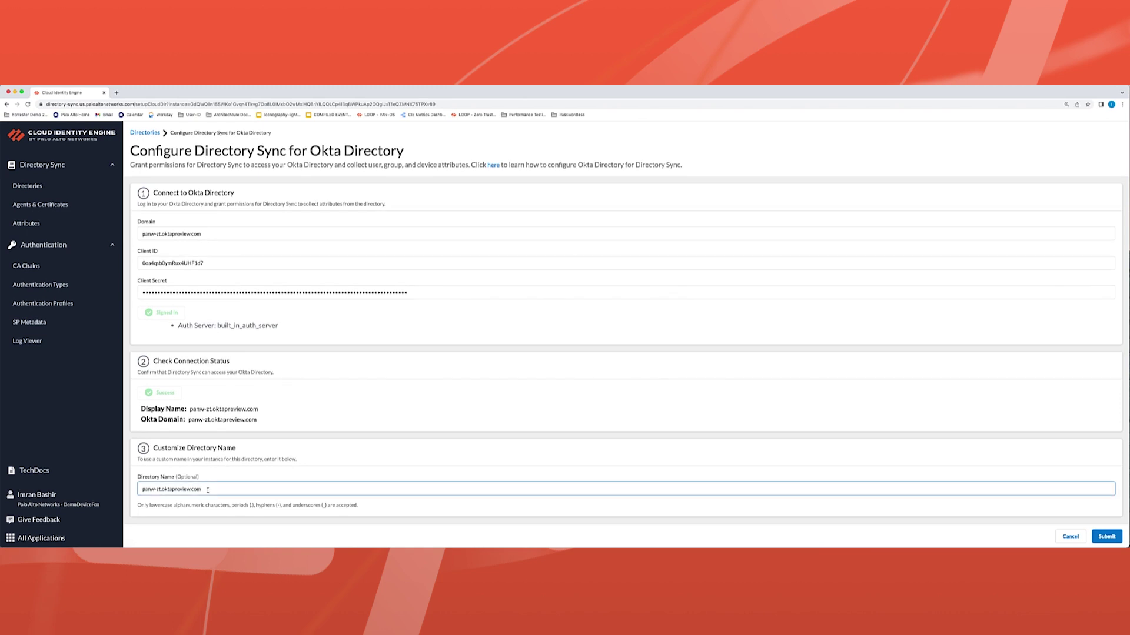
key(Return)
scroll(292, 341, down, 10)
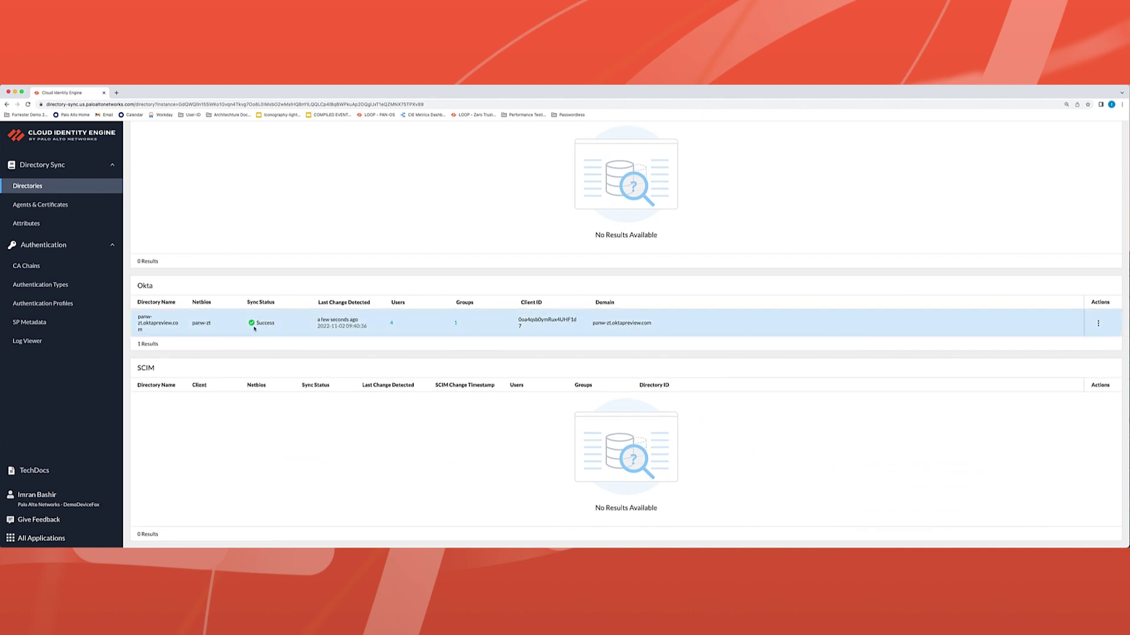
click(392, 323)
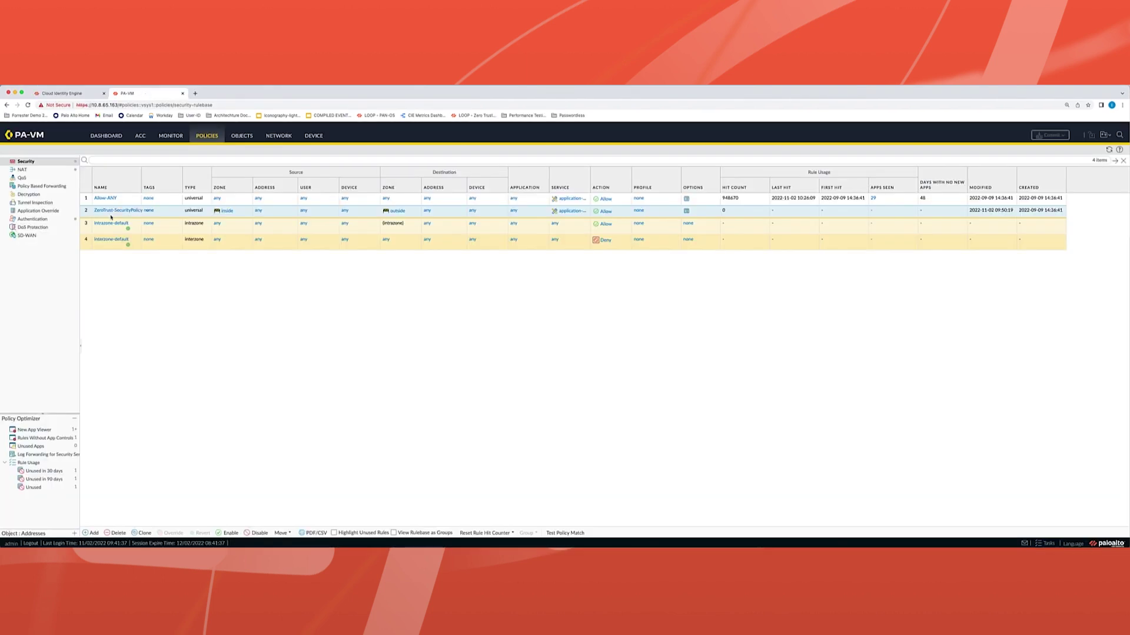
Open the ZeroTrust-SecurityPolicy rule and begin adding a source user group on its Source settings.
click(113, 211)
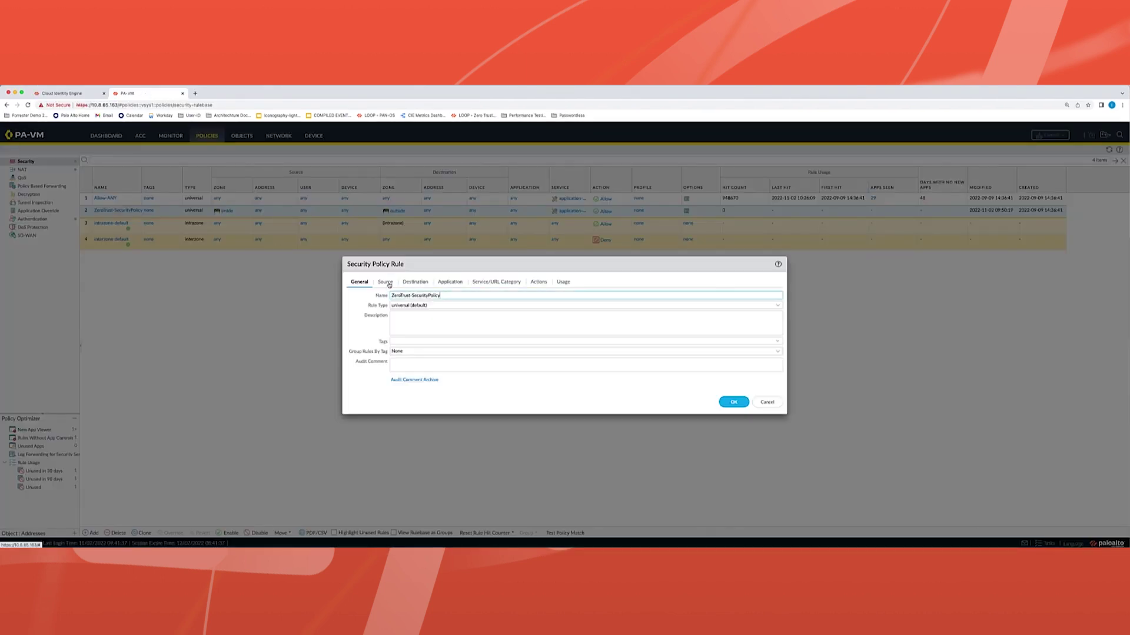
click(385, 283)
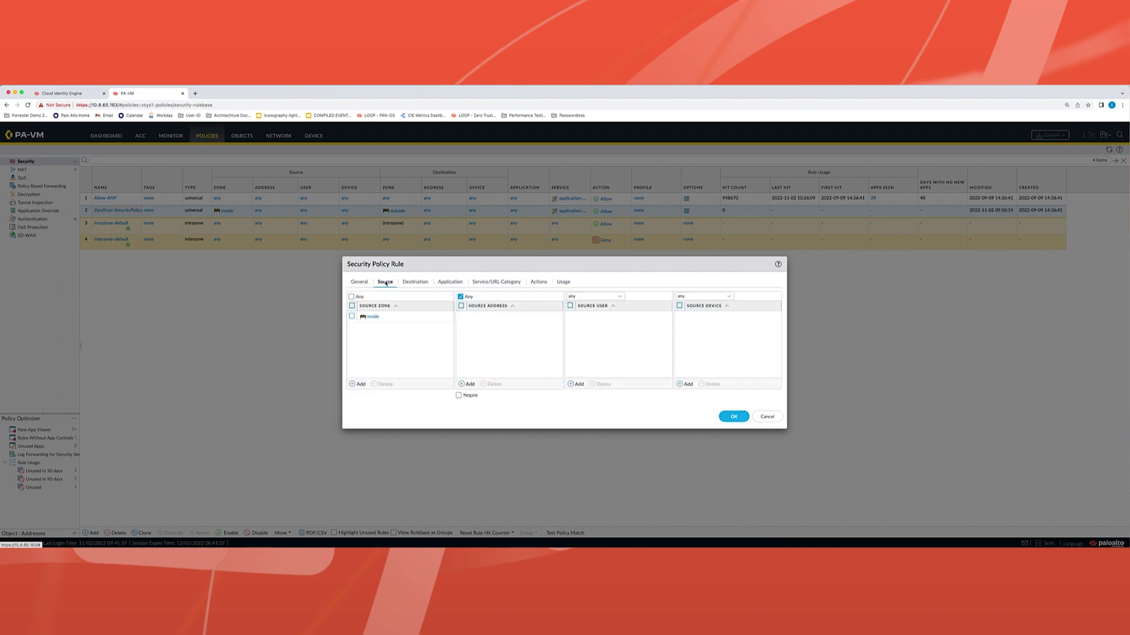
click(578, 385)
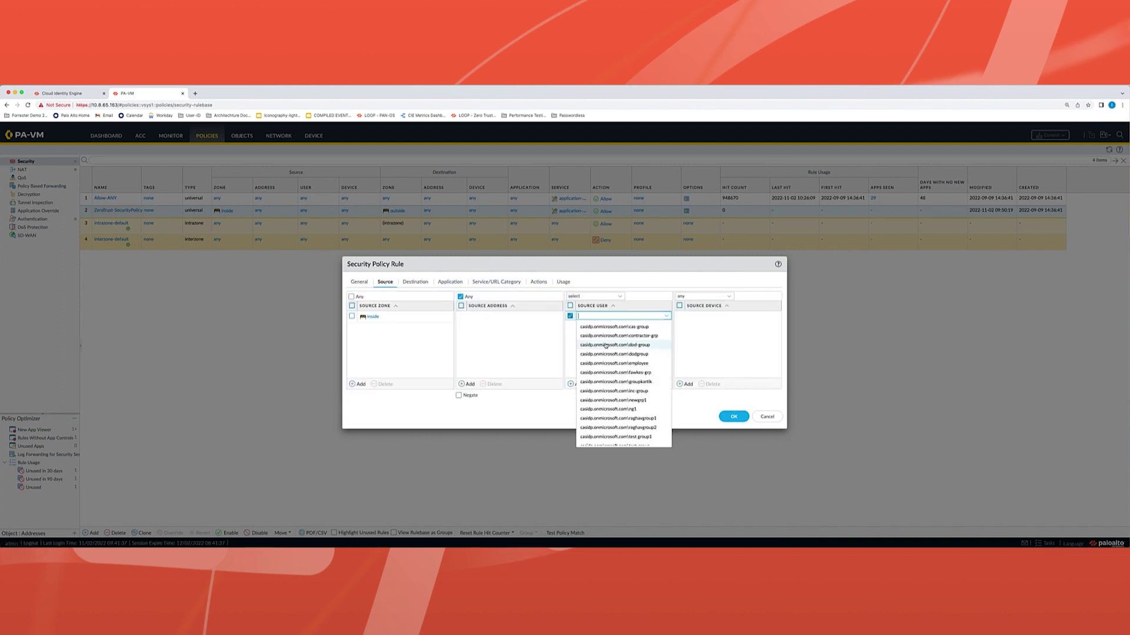
scroll(625, 393, down, 5)
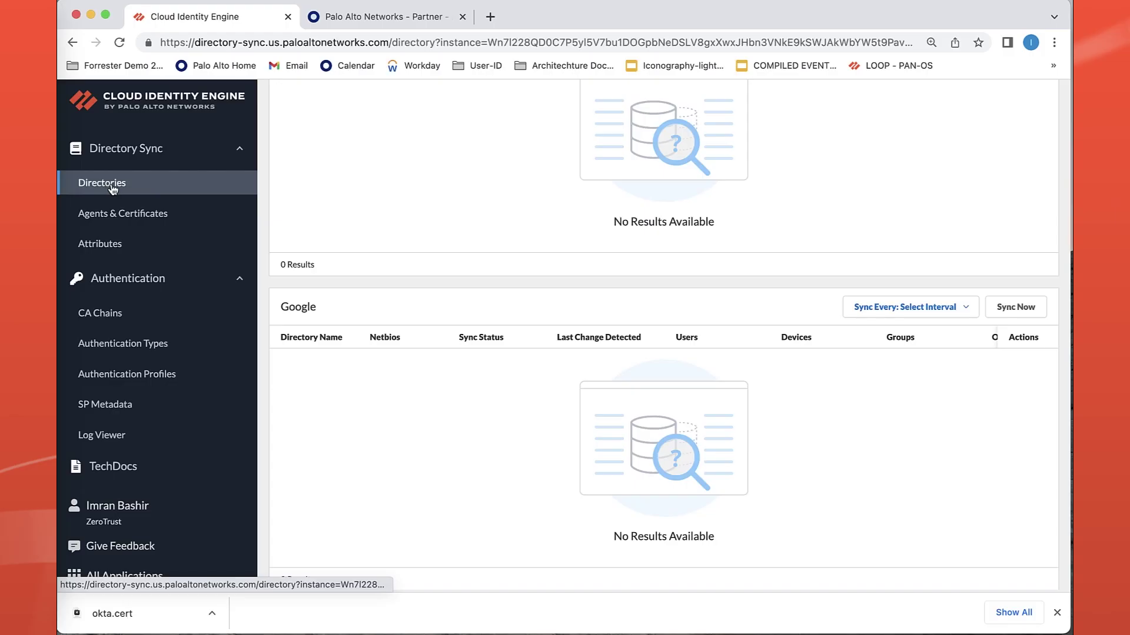
Go to Authentication Types and start adding a new authentication type.
scroll(411, 305, down, 7)
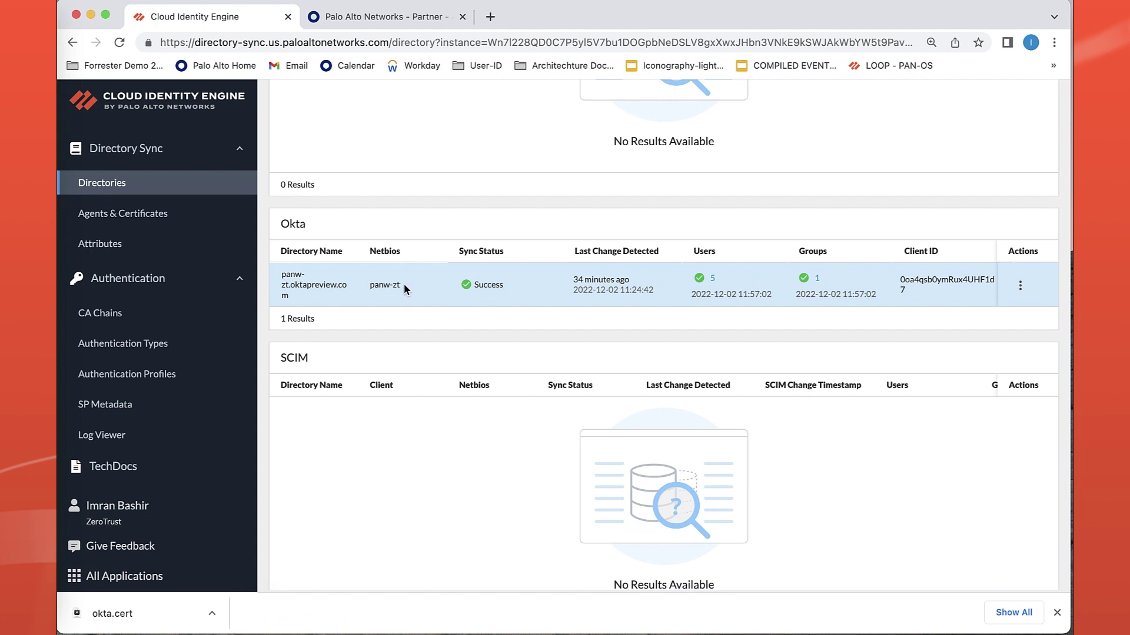
scroll(421, 287, down, 1)
scroll(421, 287, down, 1)
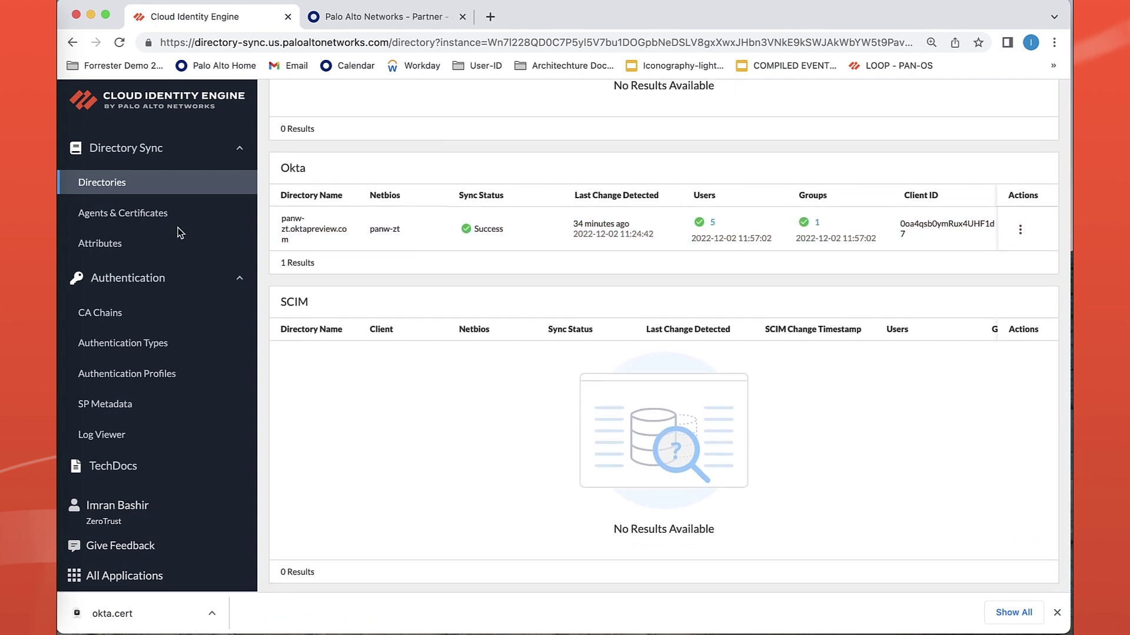
click(152, 347)
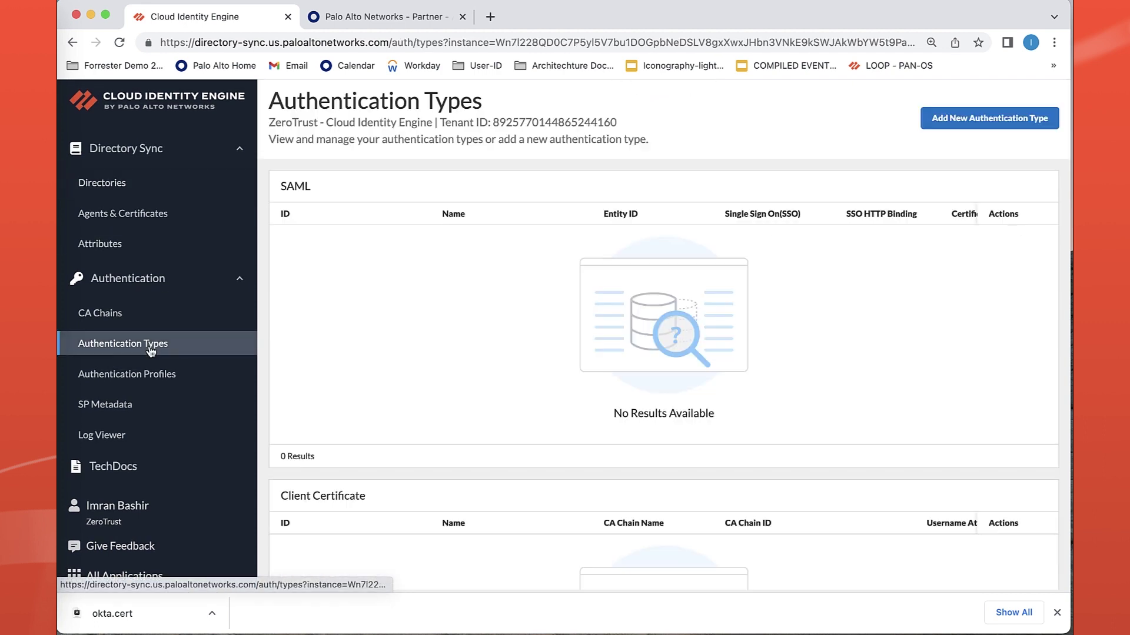
click(988, 120)
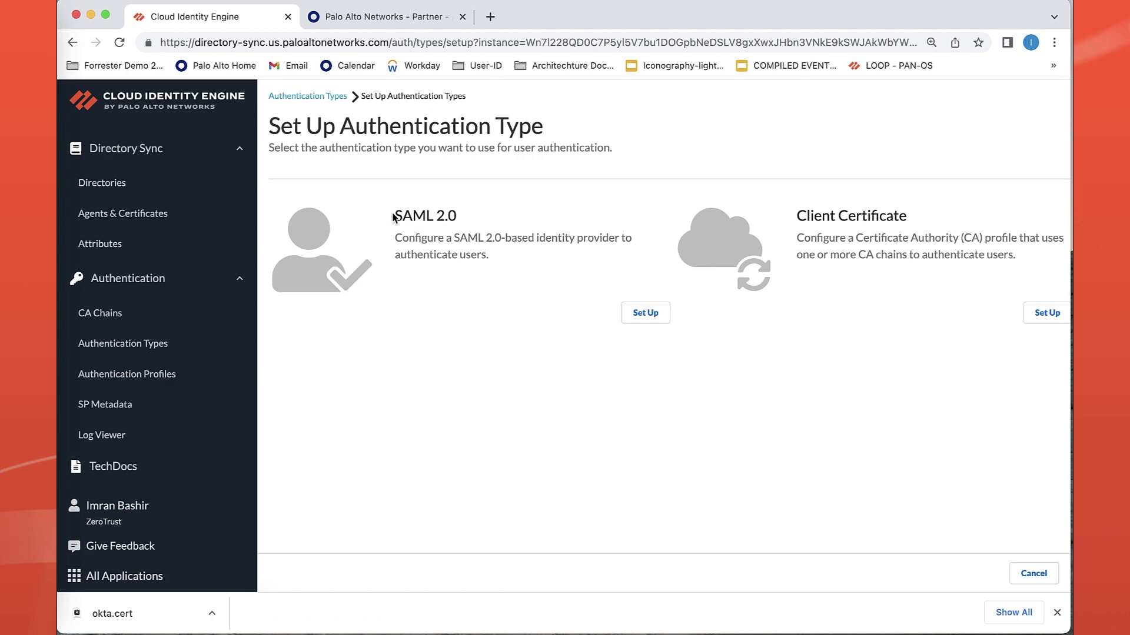
drag(393, 216, 500, 229)
Set up a SAML 2.0 profile with vendor Okta and manually entered IdP metadata.
click(501, 232)
click(642, 313)
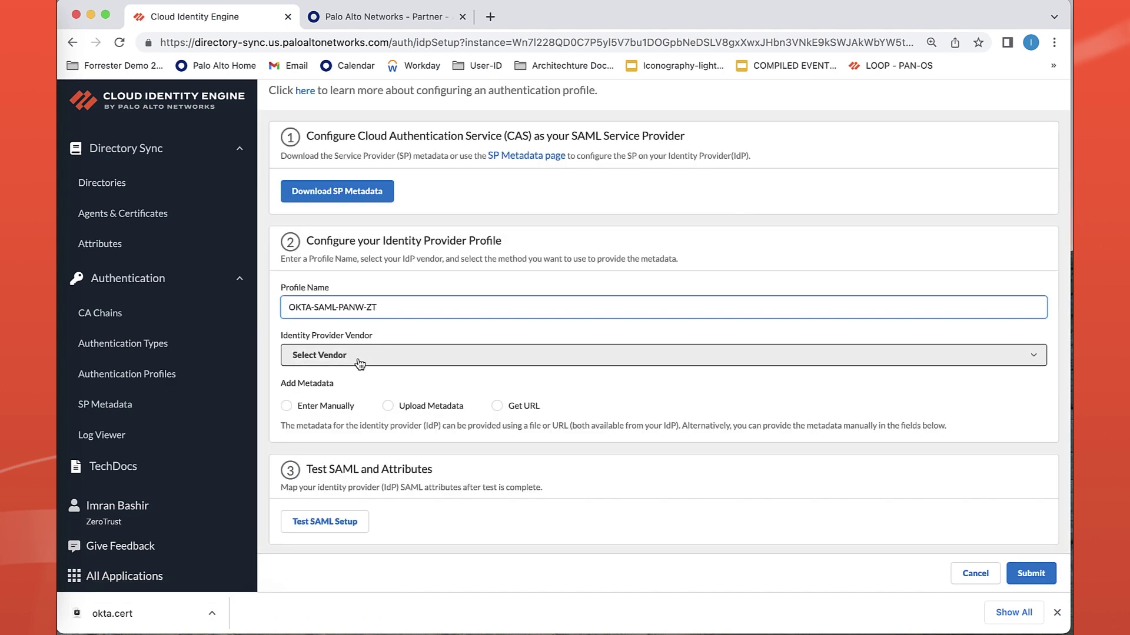
click(358, 355)
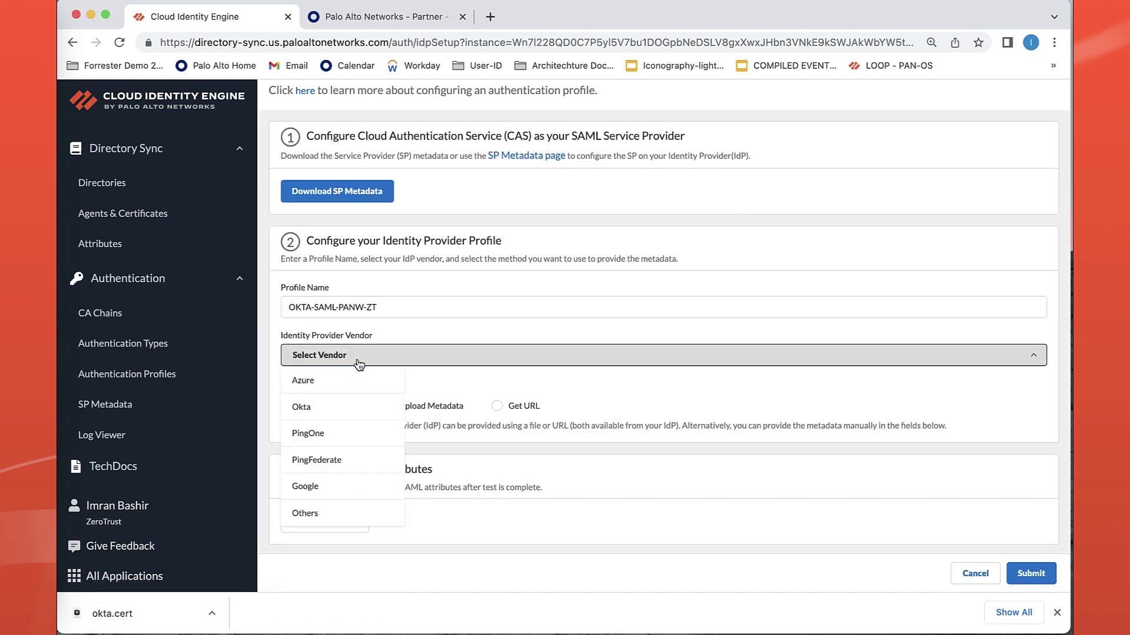
click(335, 414)
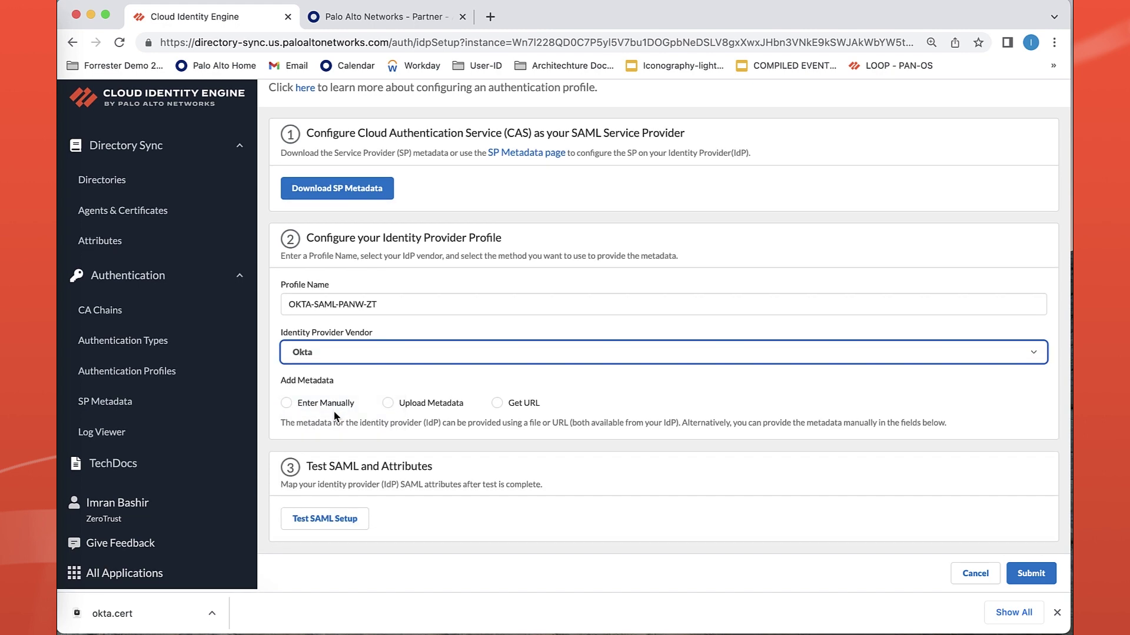
click(318, 406)
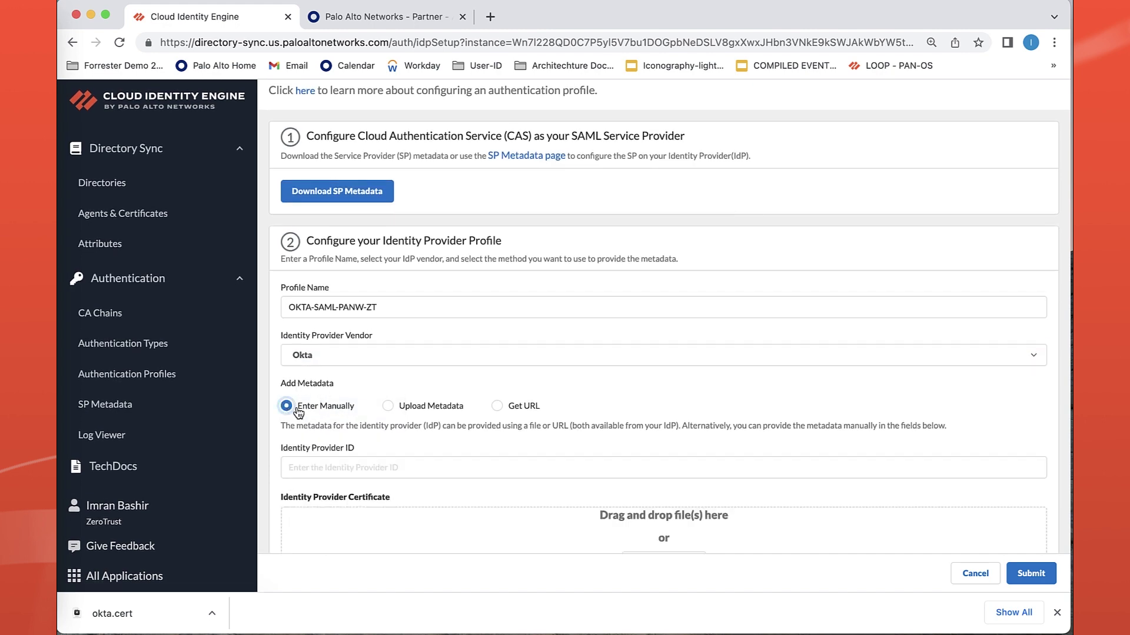
Review the OKTA-SAML-PANW-ZT profile form, then bring up the Okta app settings.
scroll(369, 434, down, 5)
scroll(368, 435, down, 1)
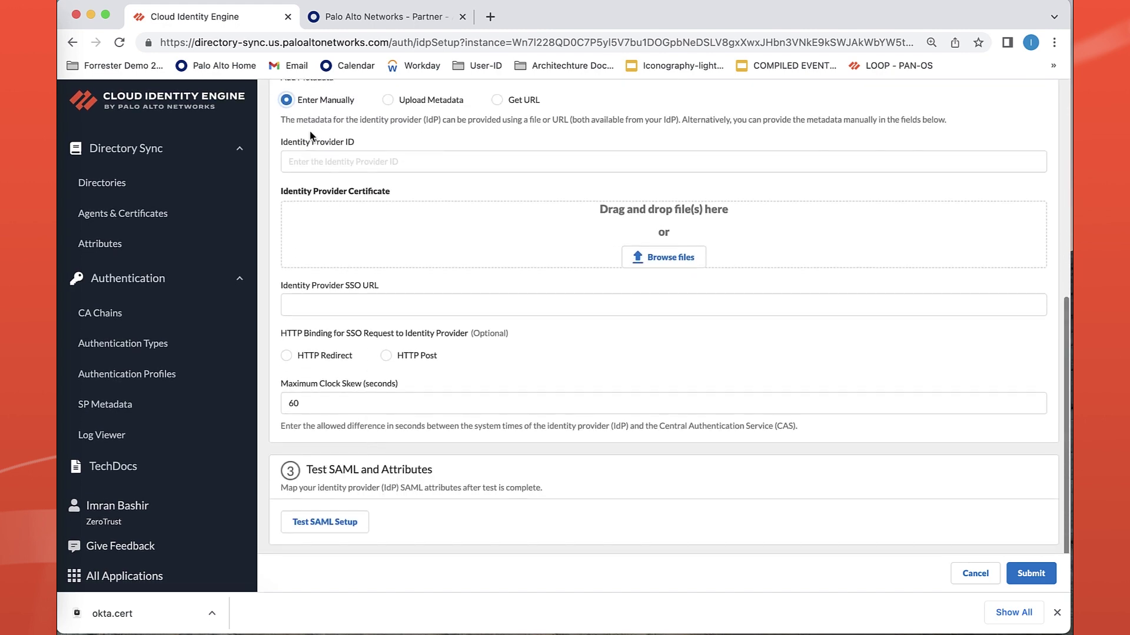
drag(280, 147, 360, 142)
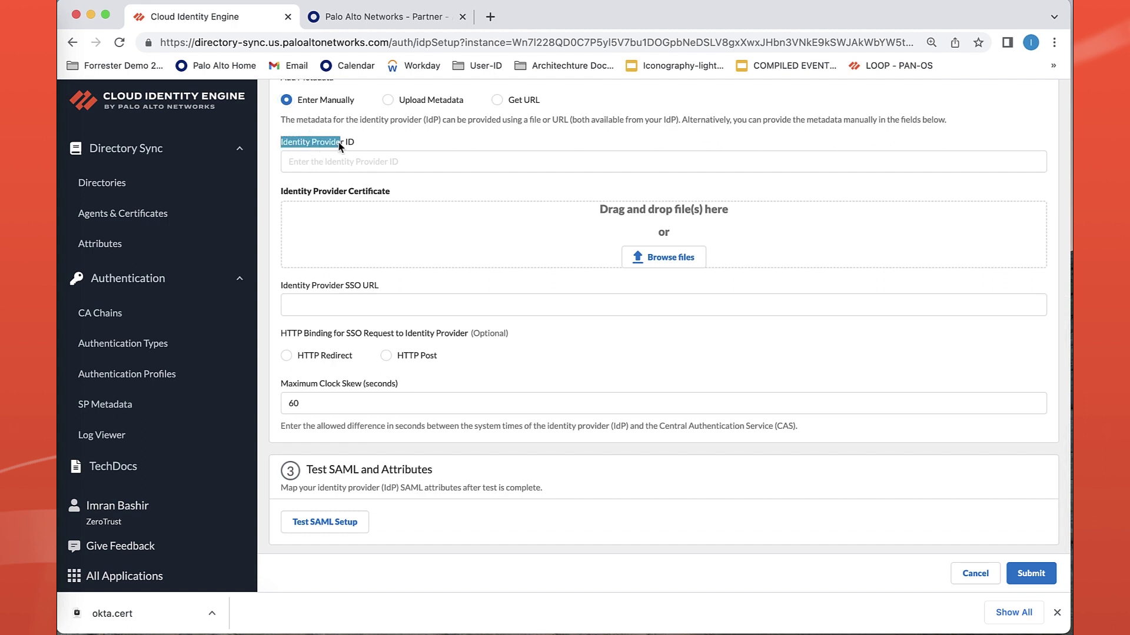
drag(303, 286, 364, 323)
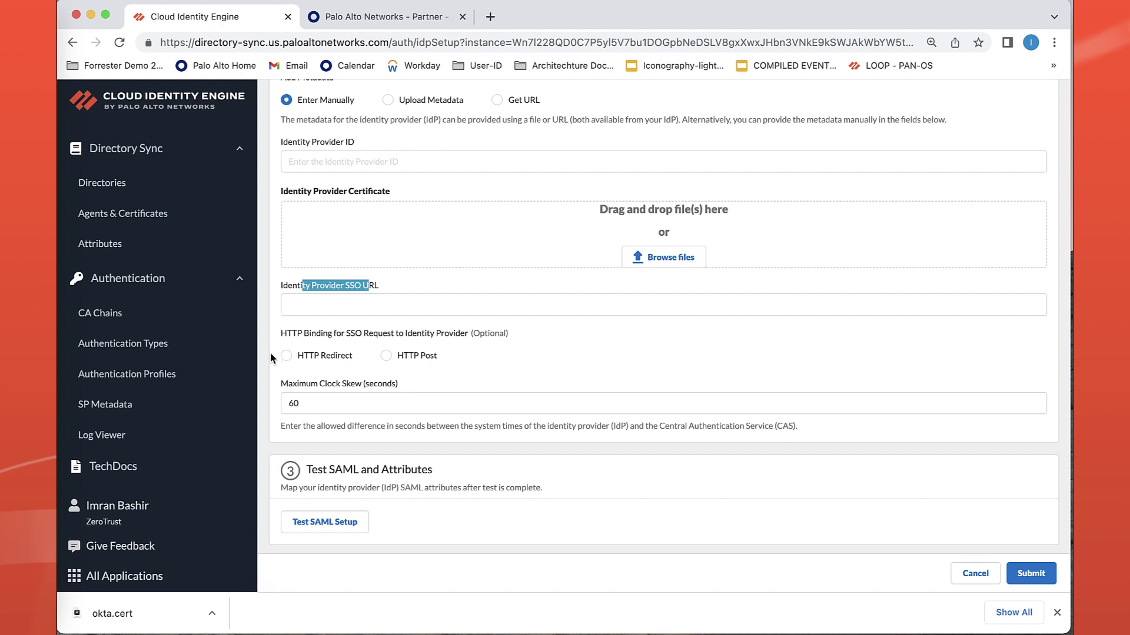
click(265, 335)
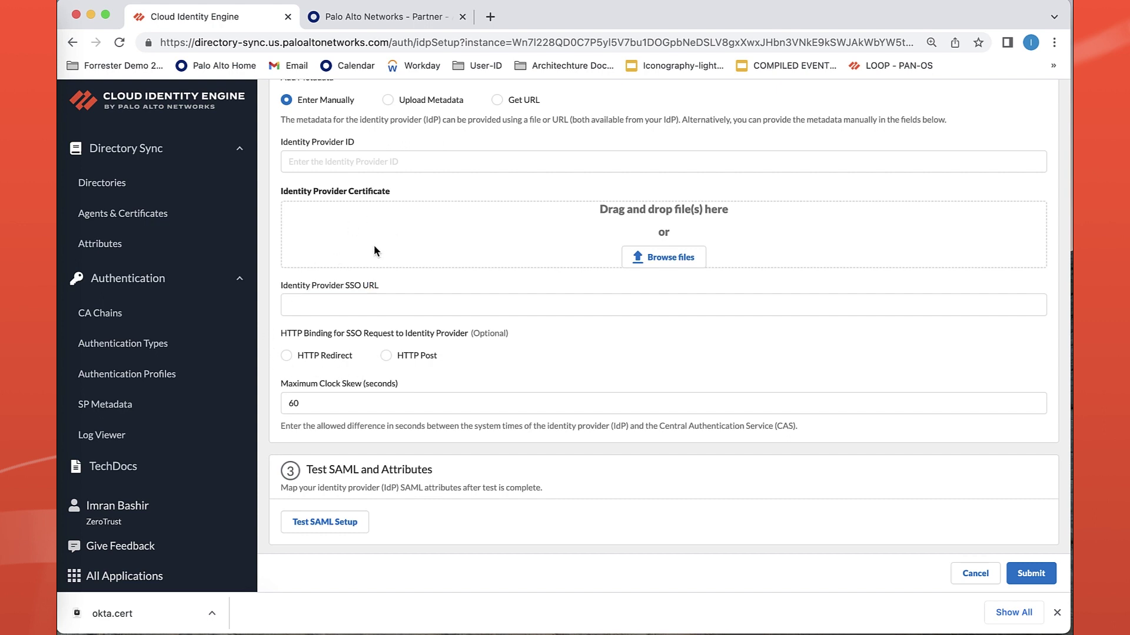
click(388, 17)
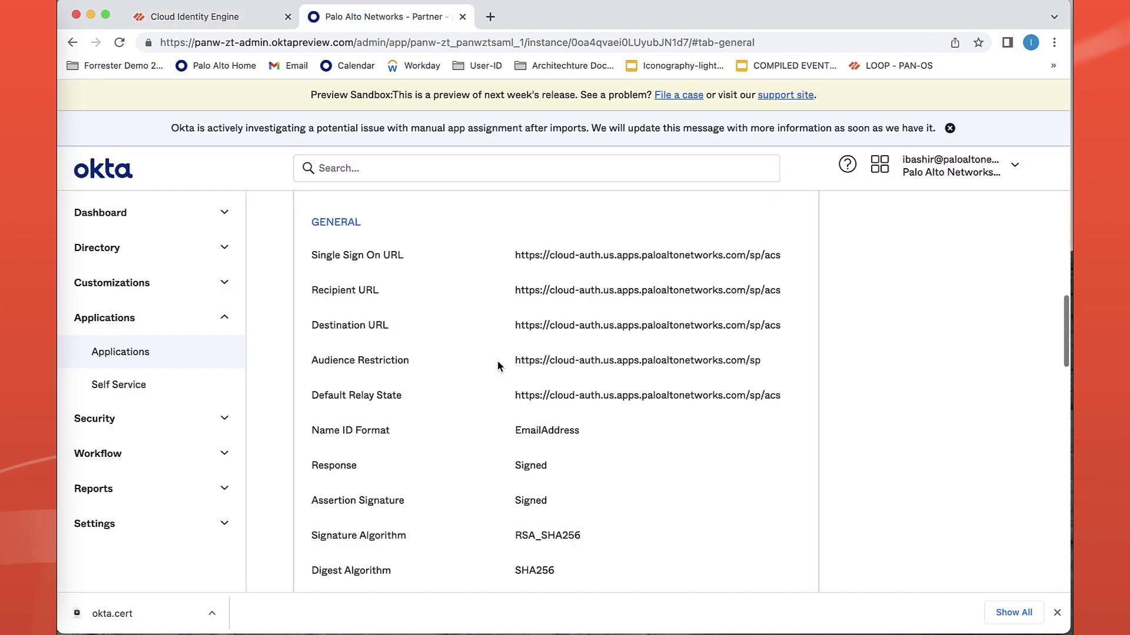
Open panw-zt-saml's Sign On settings in Okta and view its SAML setup instructions.
scroll(499, 365, up, 10)
click(398, 329)
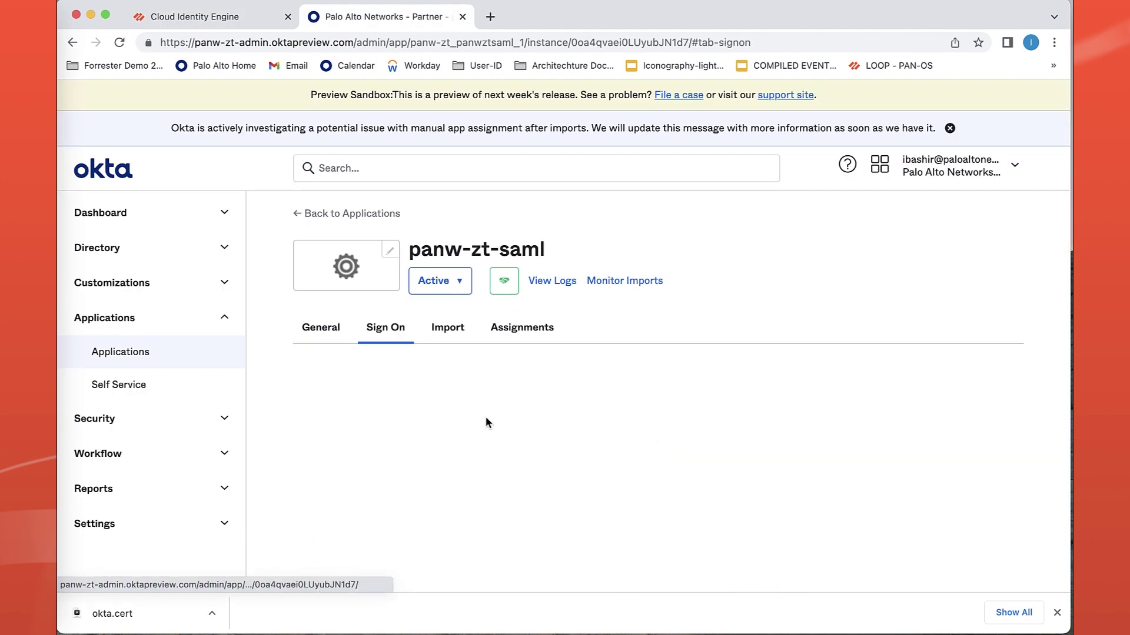
scroll(493, 436, down, 8)
scroll(493, 436, down, 4)
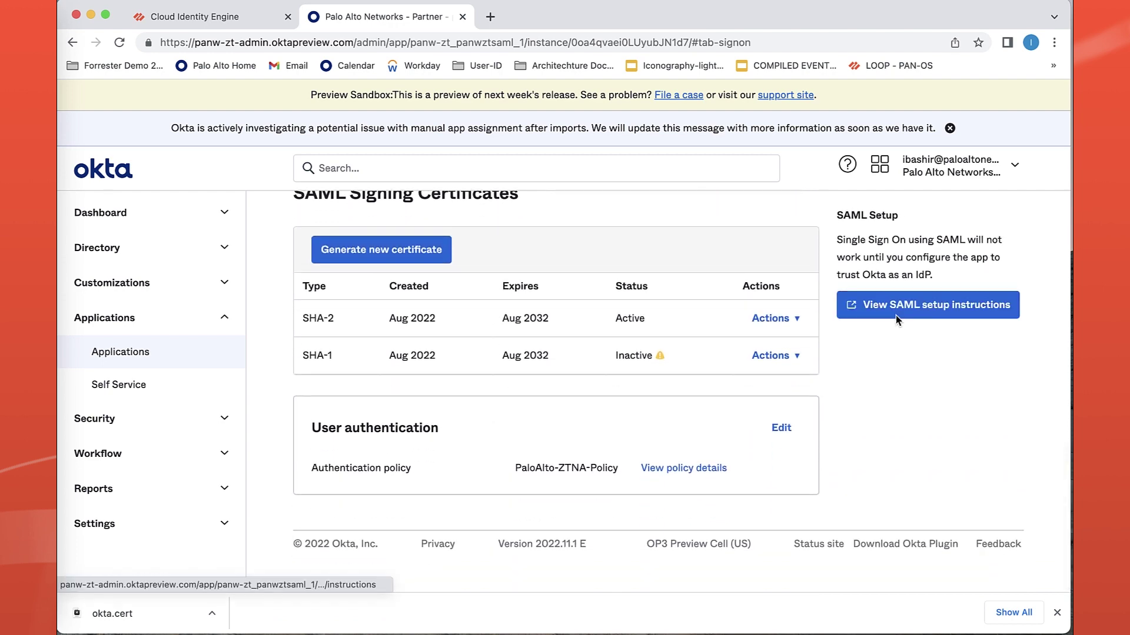
click(899, 309)
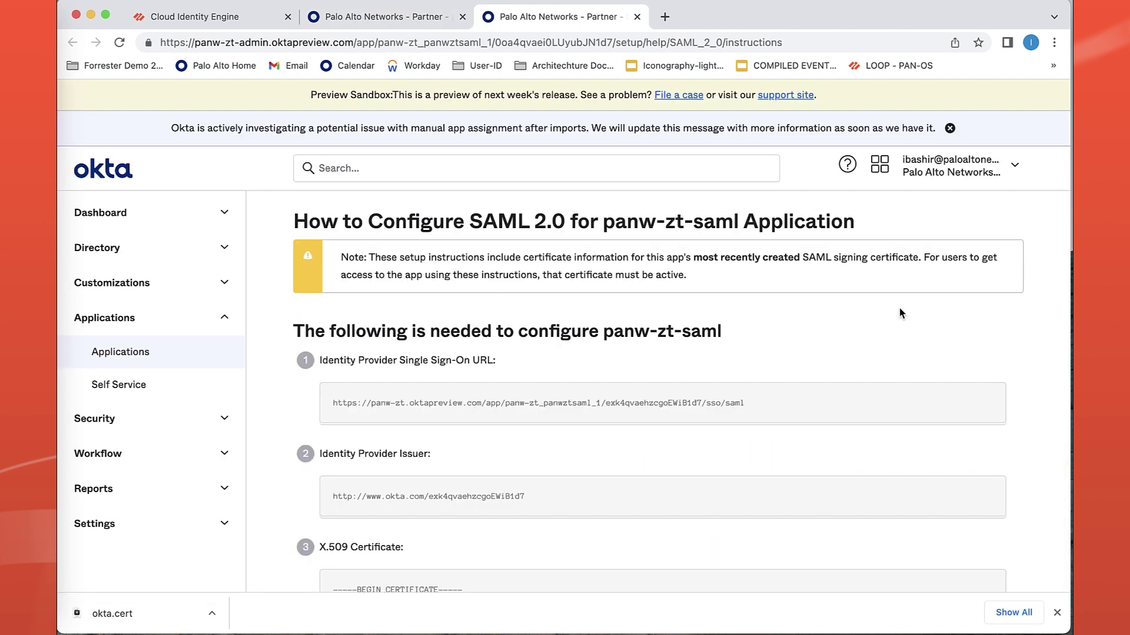
scroll(264, 403, down, 2)
scroll(264, 402, down, 3)
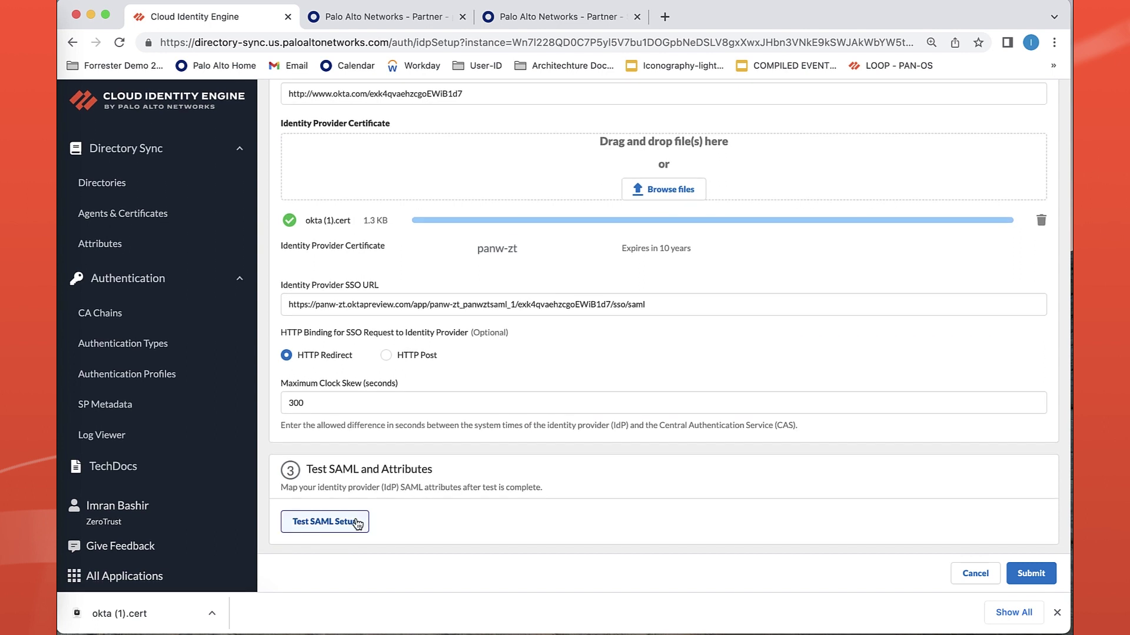
Run the SAML setup test for the Okta profile.
click(357, 523)
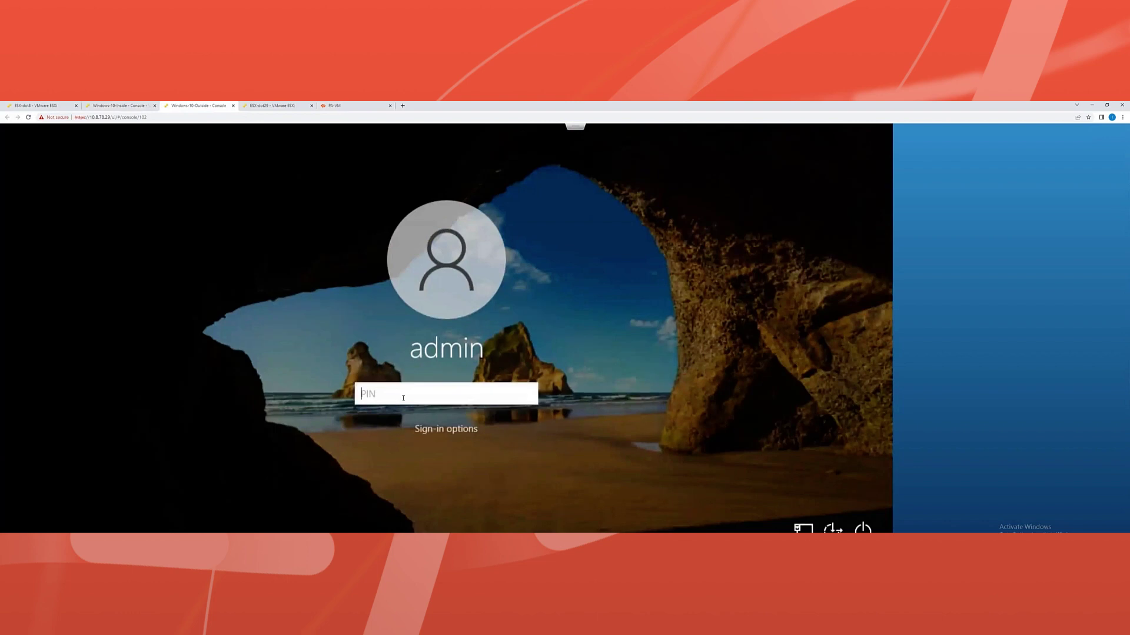
Enter the Windows Hello PIN to sign in as admin.
text(1234)
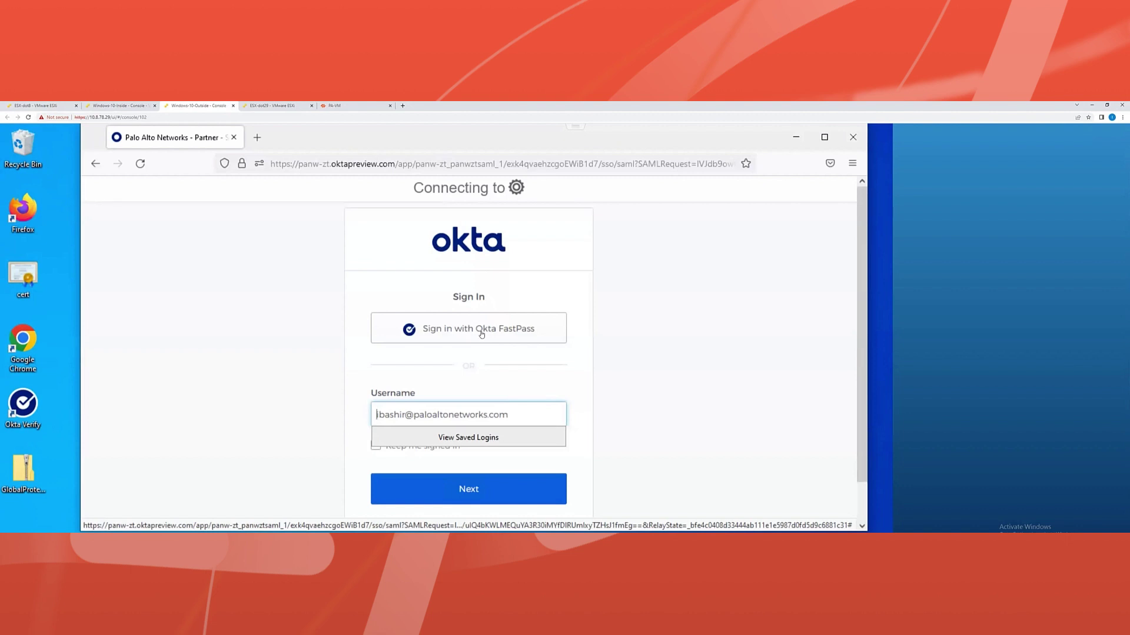
Sign in with Okta FastPass, confirming with the Windows PIN.
click(483, 331)
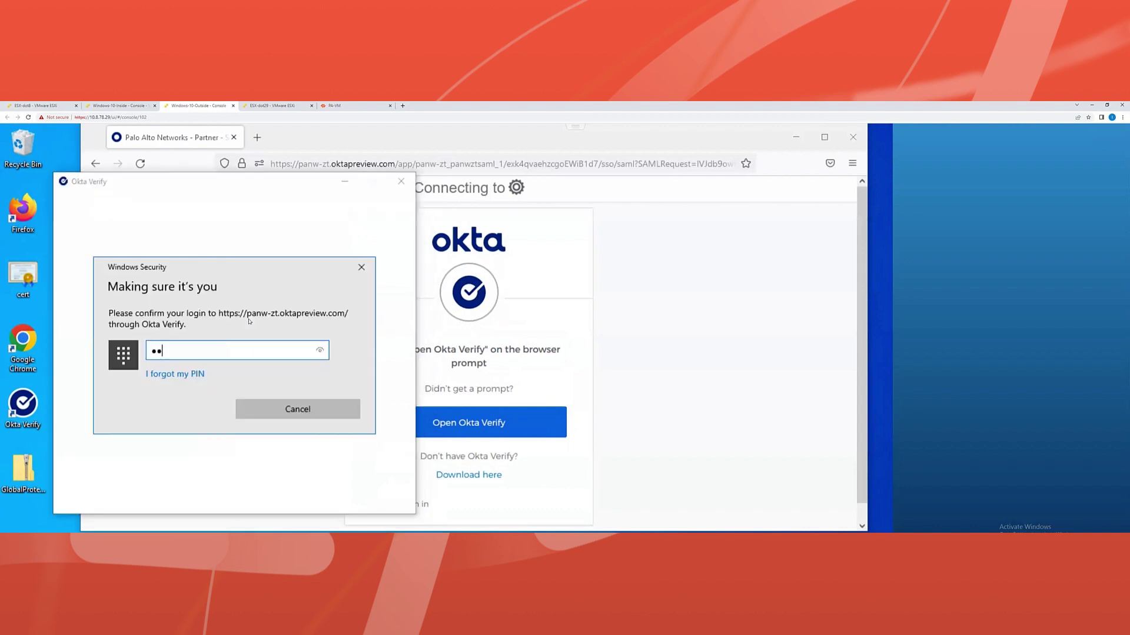
text(34)
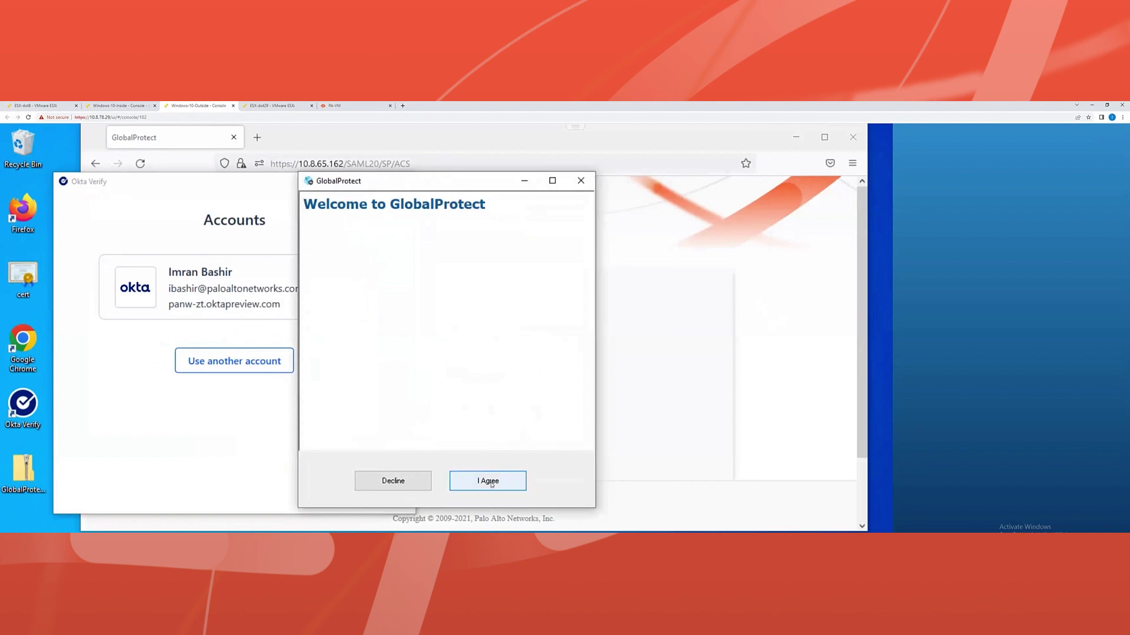
Accept the GlobalProtect welcome terms and open the tray agent to watch it connect to External-GW.
click(492, 483)
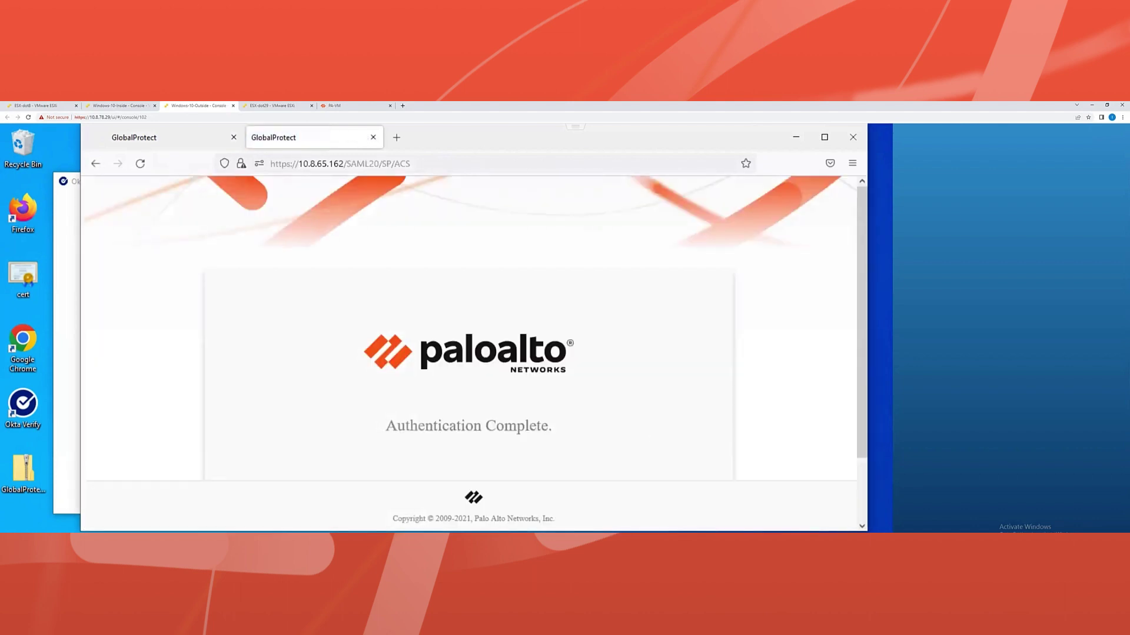
click(782, 531)
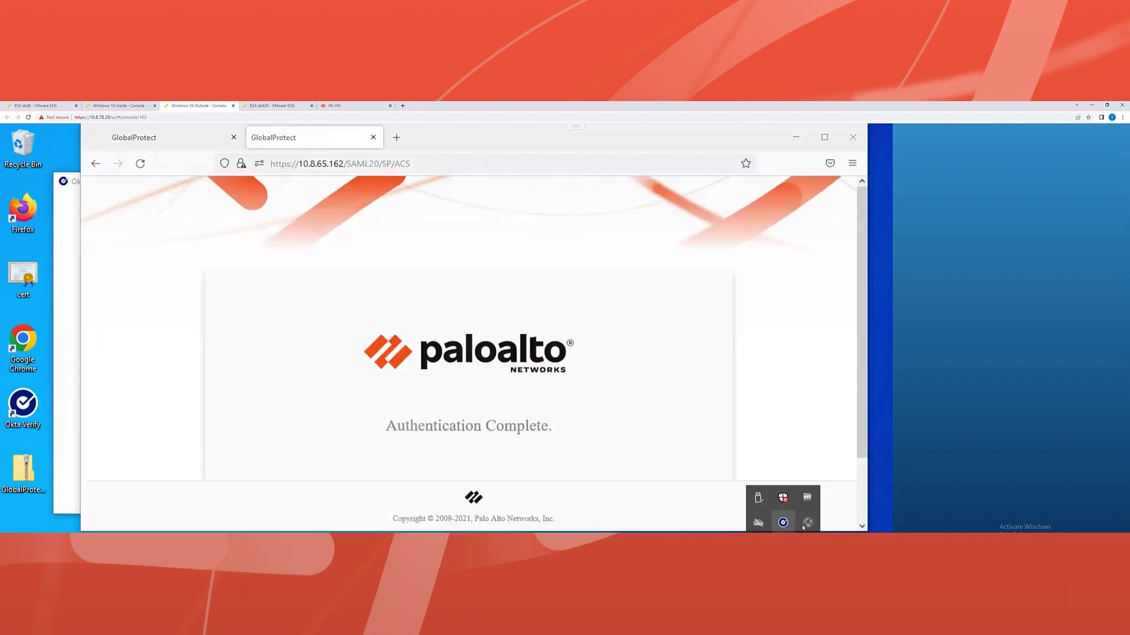
click(808, 522)
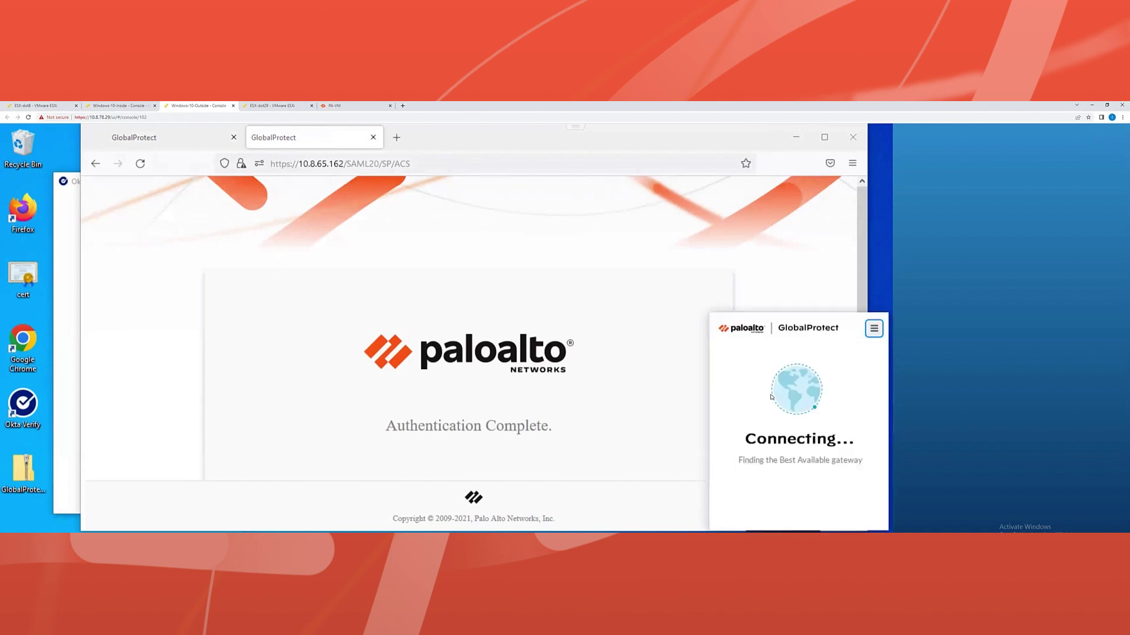